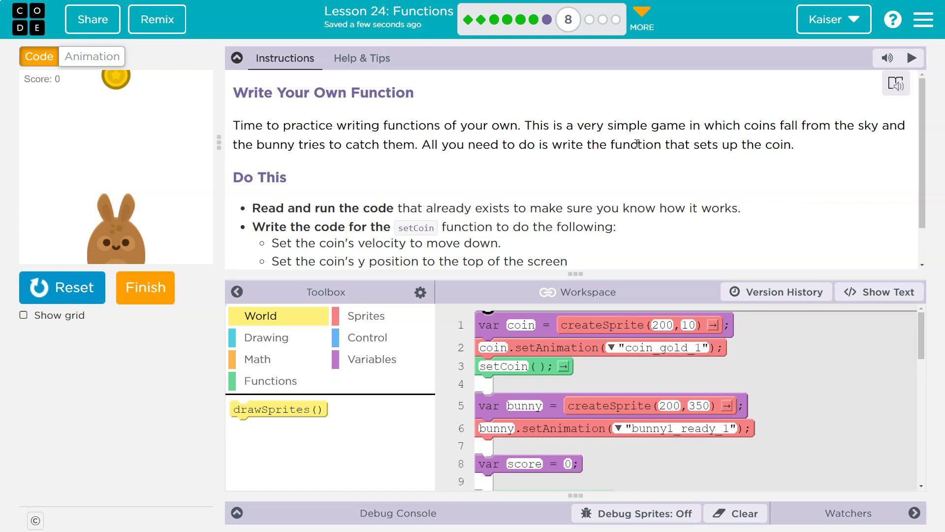
Restart the starter coin game twice, then stop it so the canvas is empty.
click(70, 286)
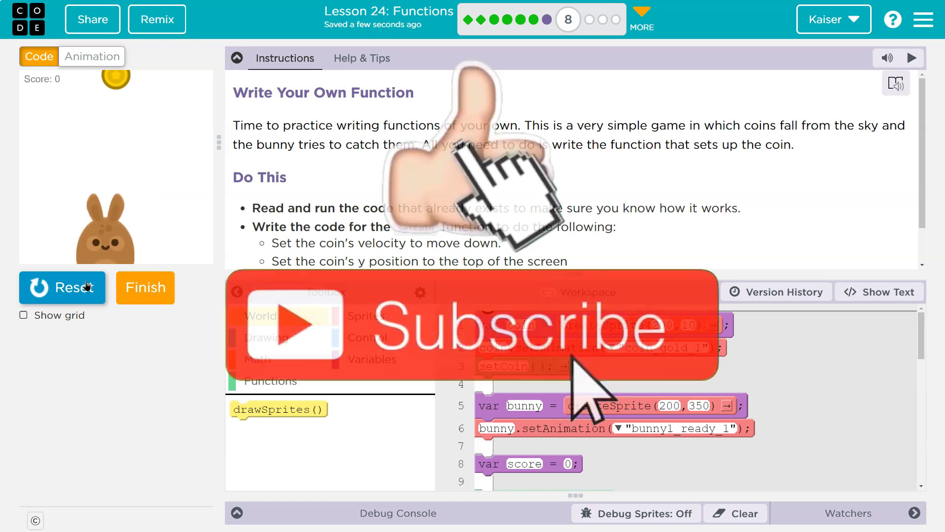
click(87, 287)
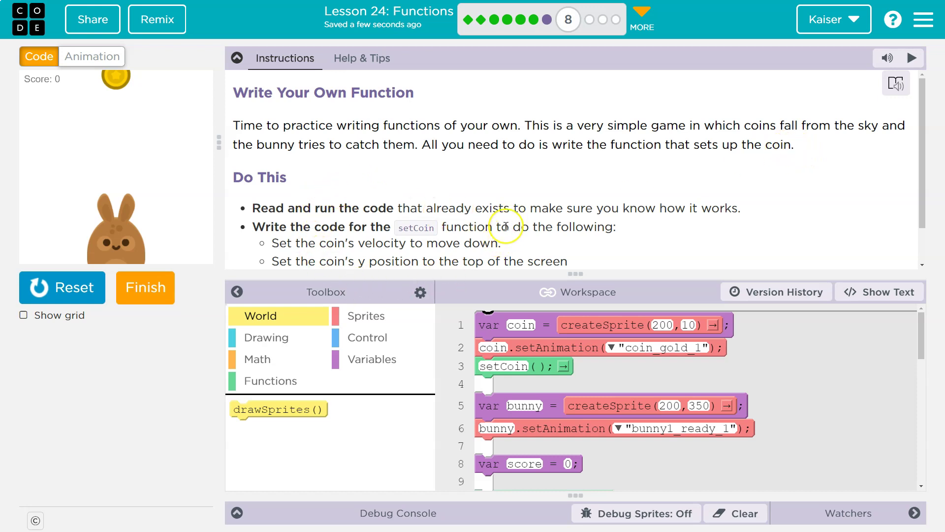
scroll(504, 225, down, 1)
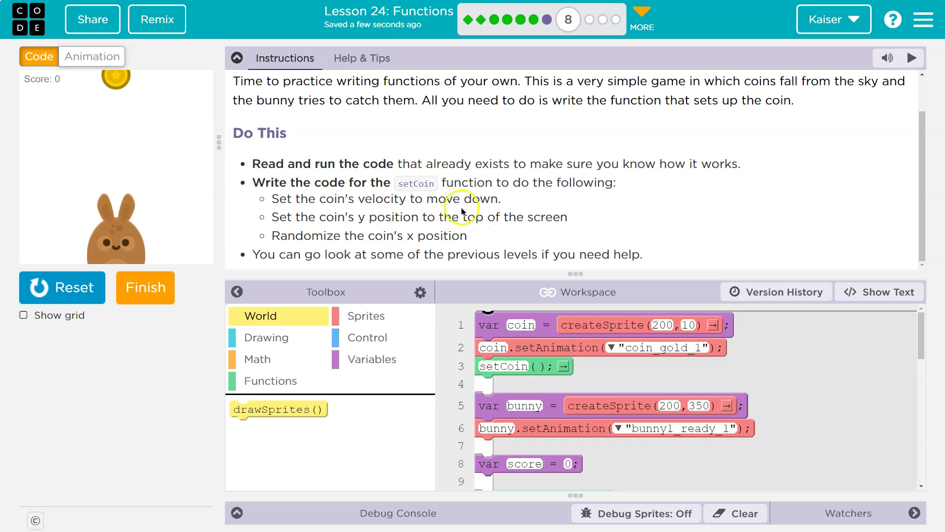
click(74, 292)
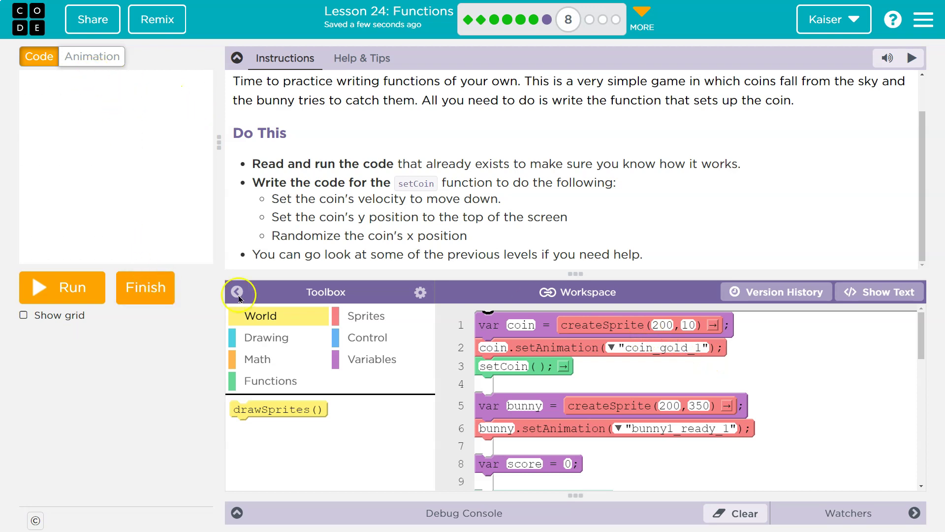
scroll(656, 408, down, 3)
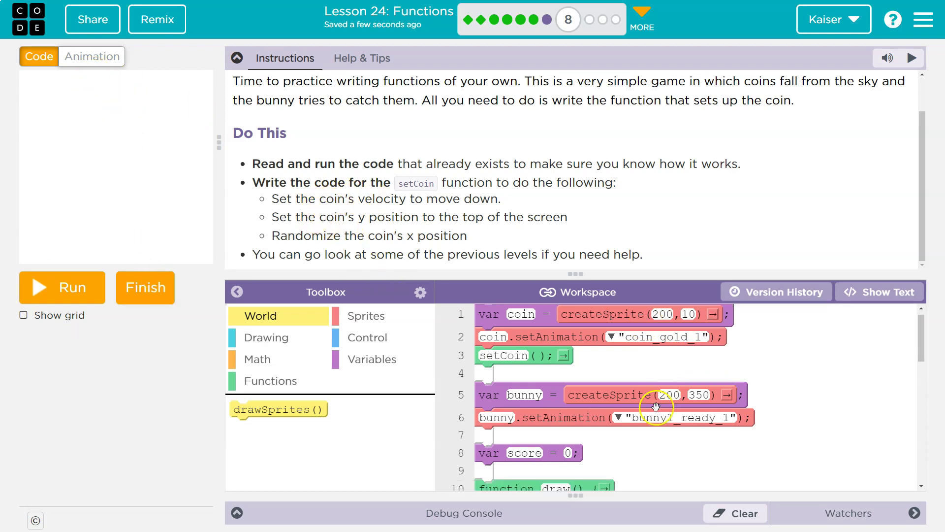
scroll(656, 408, down, 2)
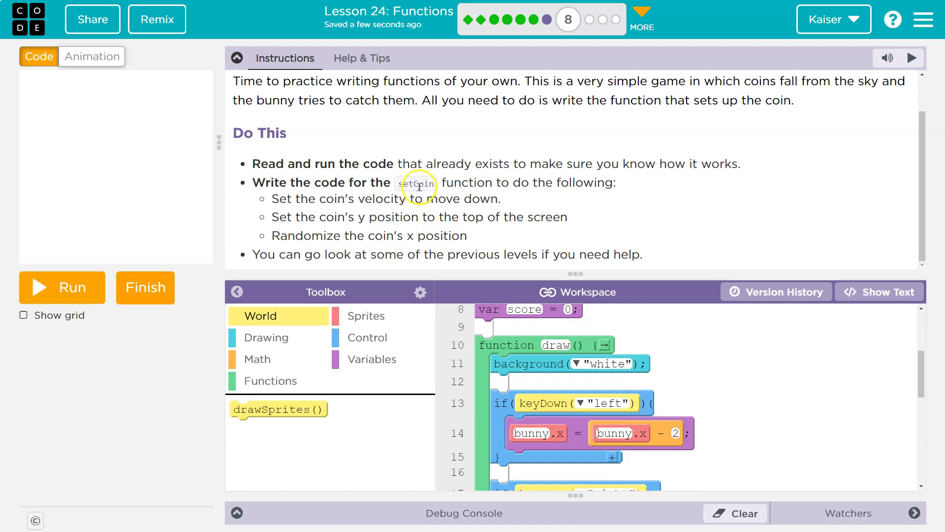
scroll(524, 355, down, 3)
scroll(517, 384, down, 3)
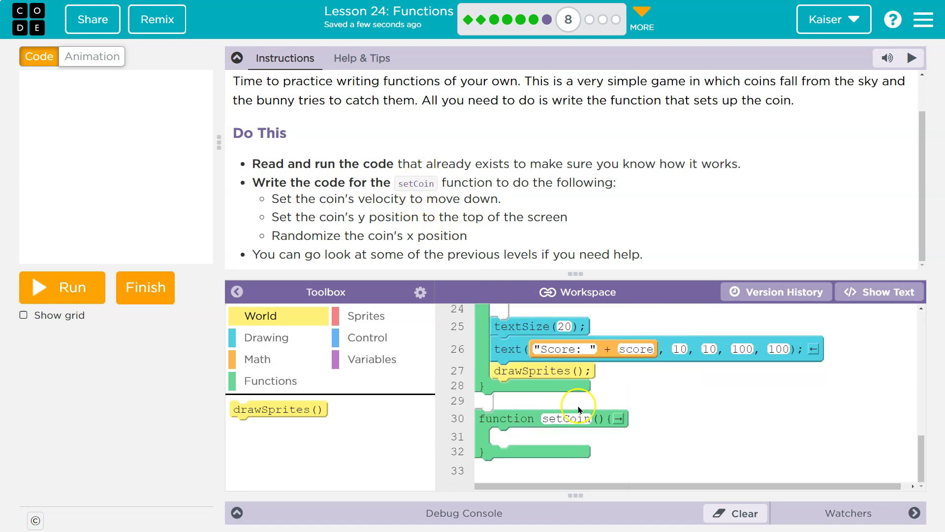
scroll(515, 402, down, 3)
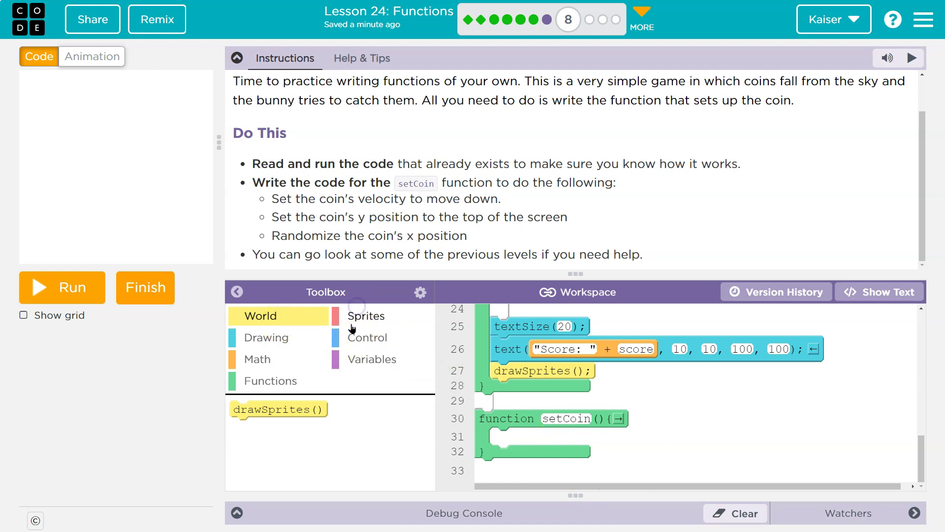
Add a velocityY block from Sprites to setCoin, making it coin.velocityY = 2.
click(366, 316)
scroll(325, 435, down, 4)
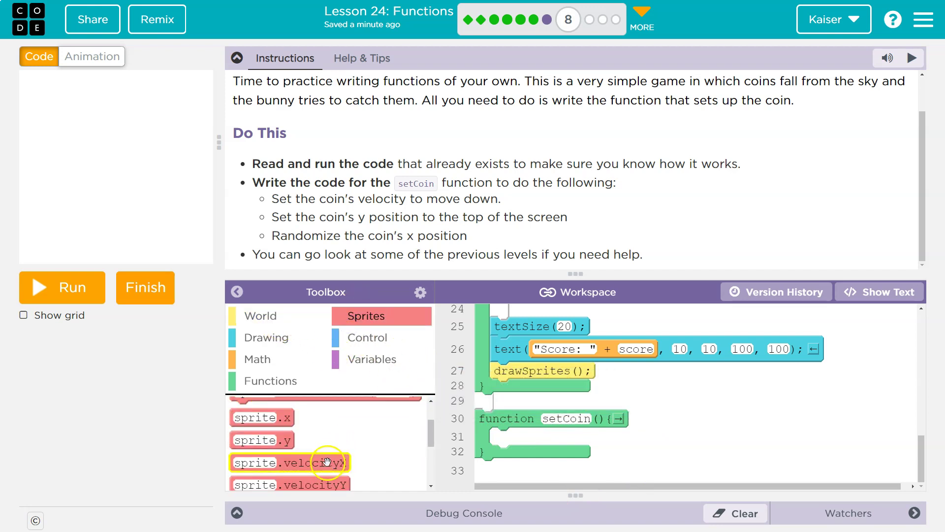
mouse_move(325, 484)
mouse_down()
mouse_move(587, 427)
mouse_move(565, 440)
mouse_up()
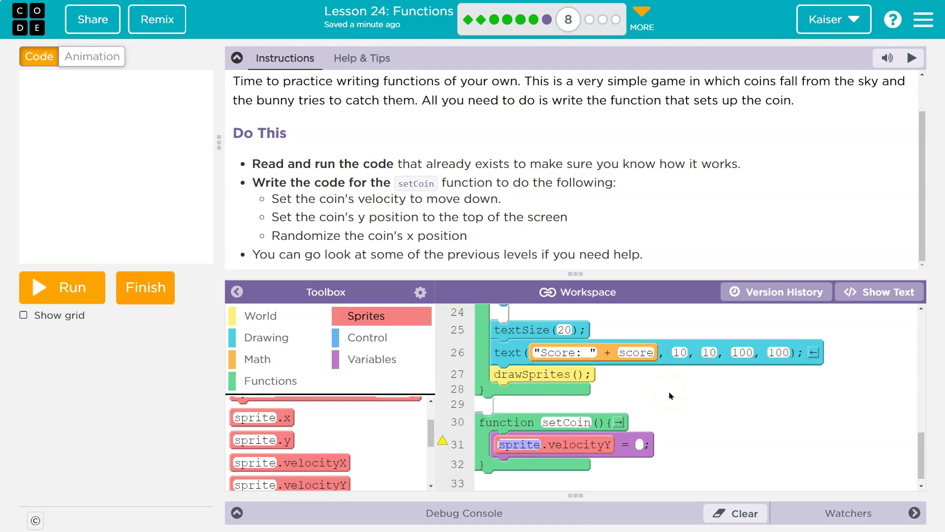
scroll(670, 395, up, 10)
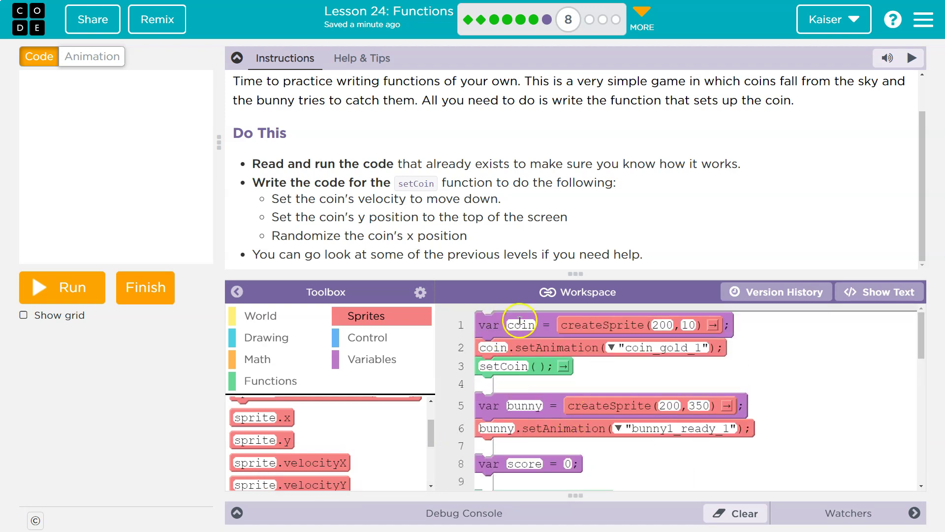
scroll(521, 325, down, 5)
scroll(523, 409, down, 5)
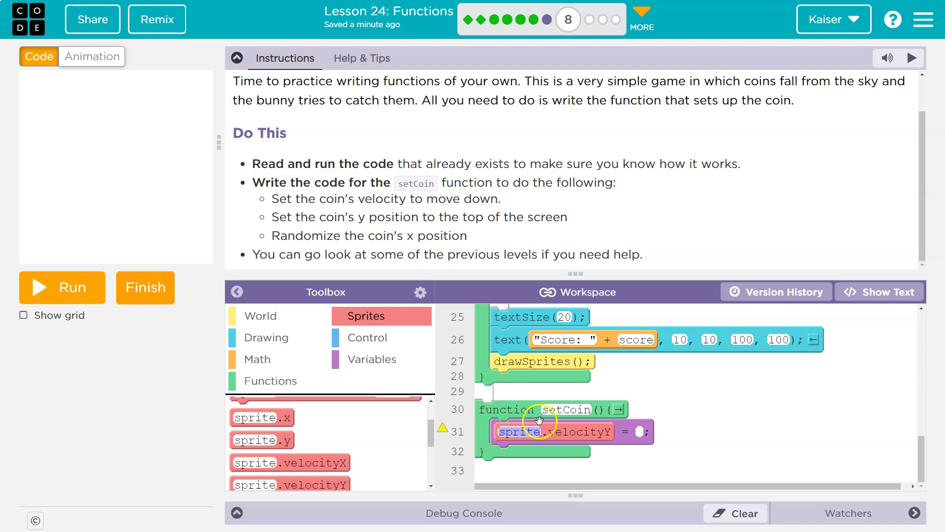
text(coin)
key(Tab)
text(2)
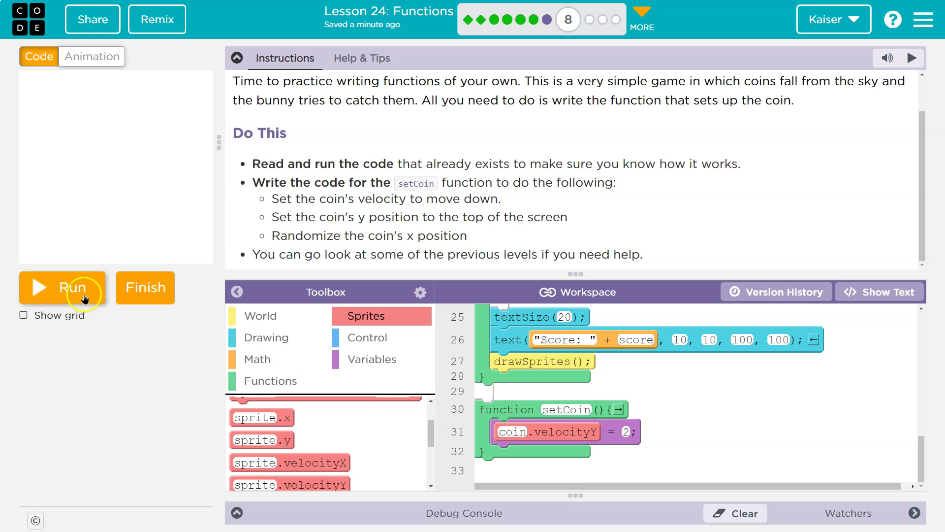
click(62, 287)
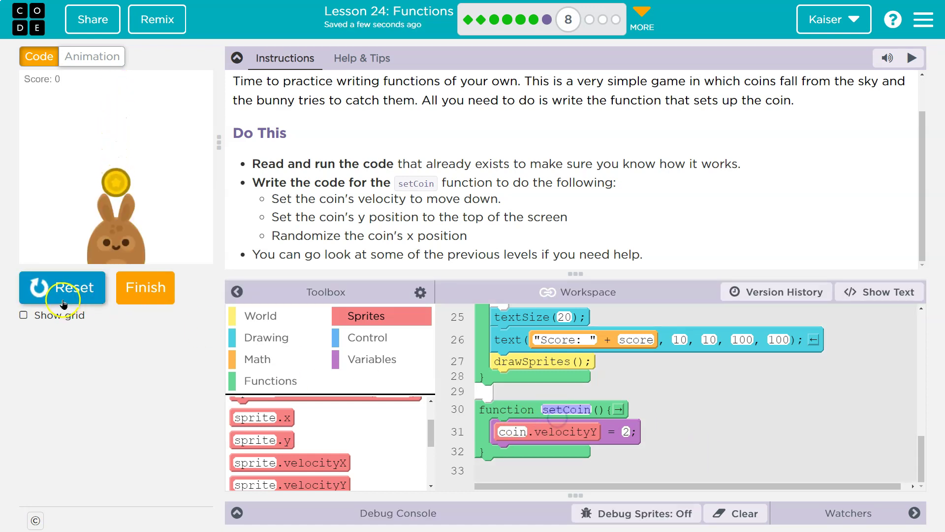
click(43, 287)
scroll(660, 473, up, 4)
scroll(635, 458, up, 2)
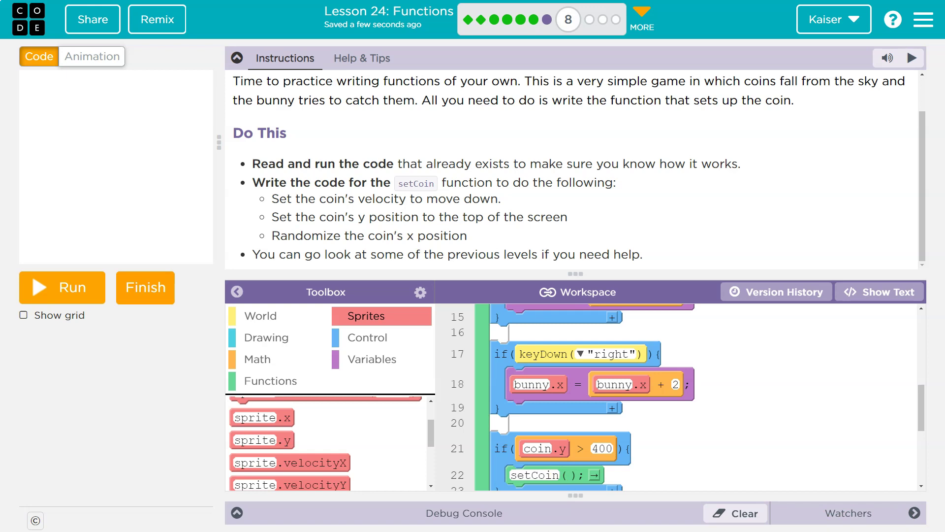
scroll(517, 458, down, 5)
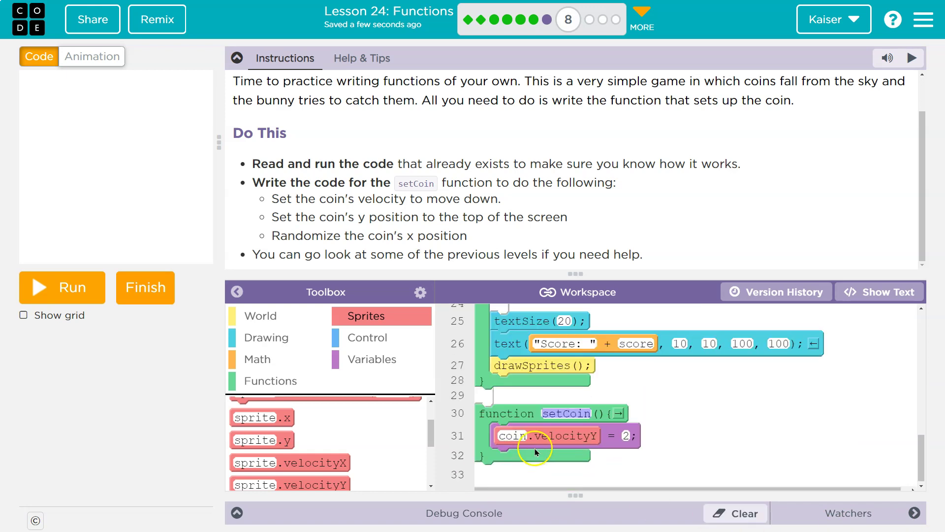
scroll(550, 426, up, 4)
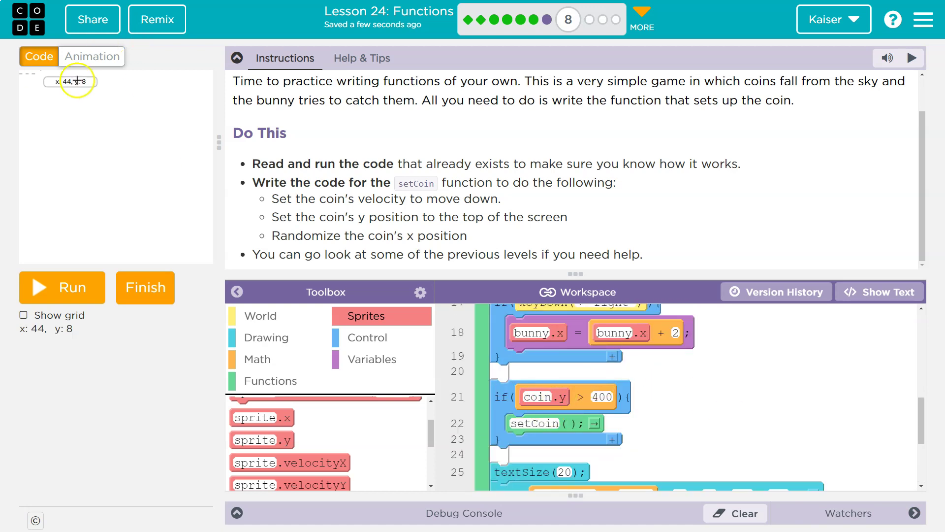
scroll(713, 449, up, 6)
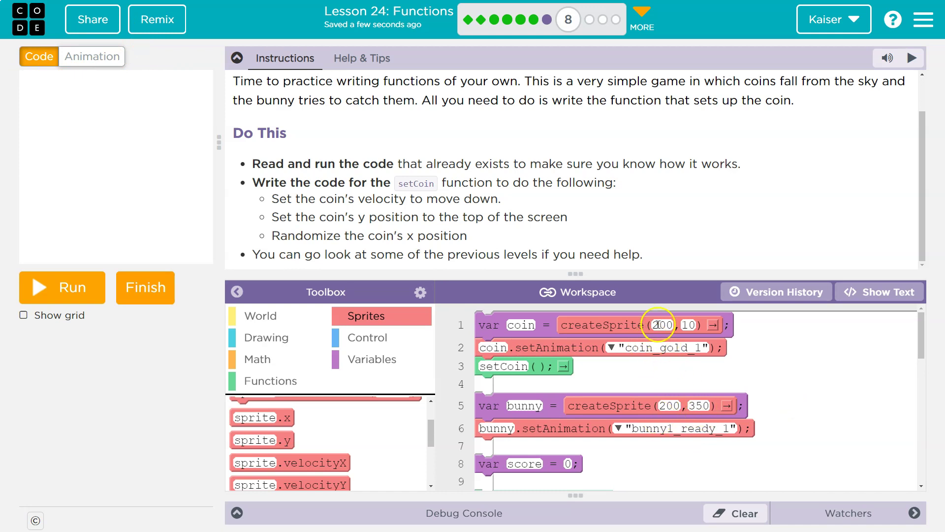
click(62, 287)
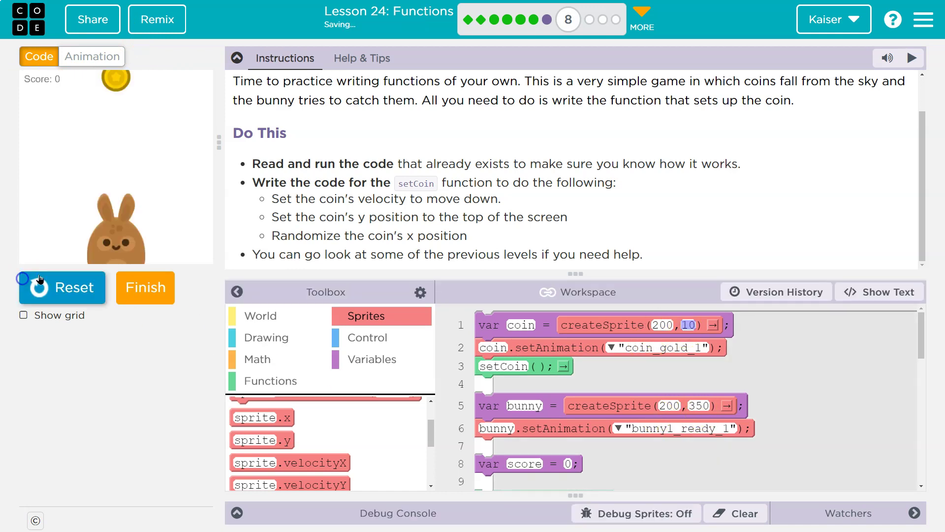
click(50, 296)
scroll(635, 414, down, 5)
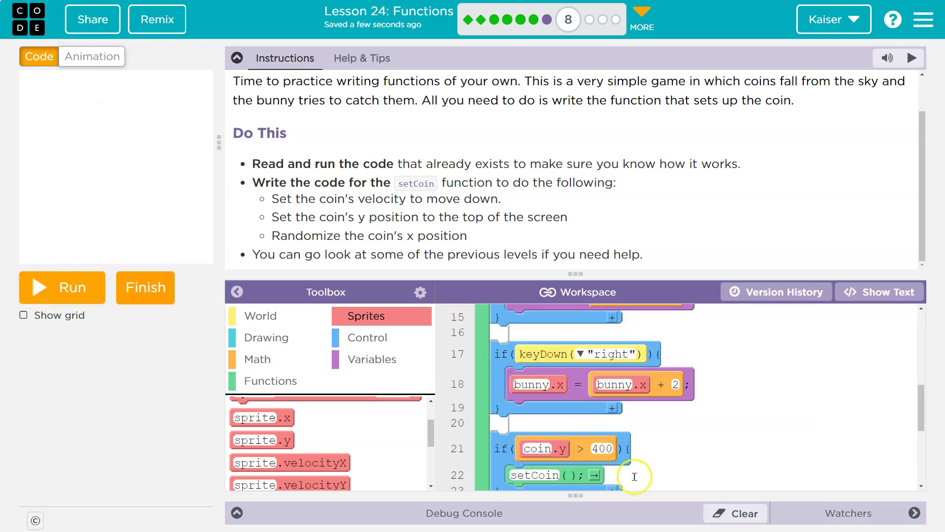
scroll(635, 443, up, 5)
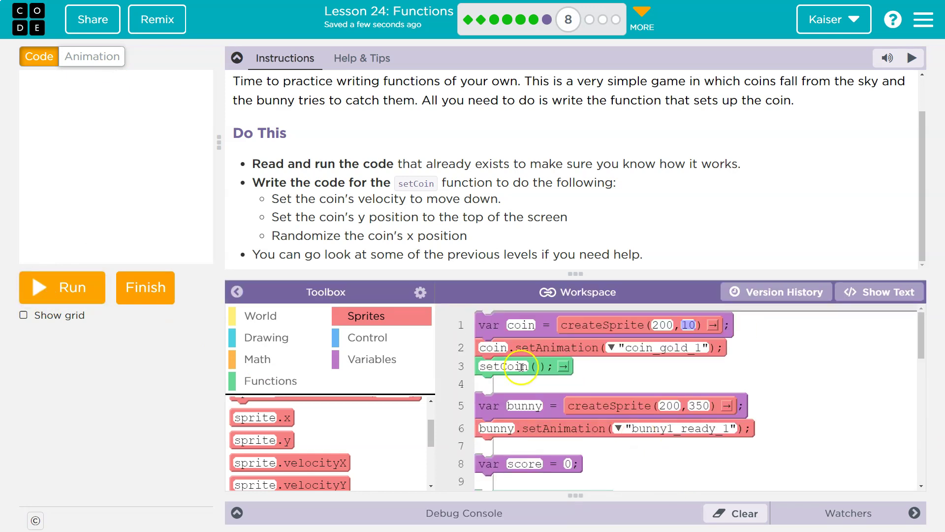
Change coin.velocityY from 2 to 4 and run the game again.
double_click(510, 366)
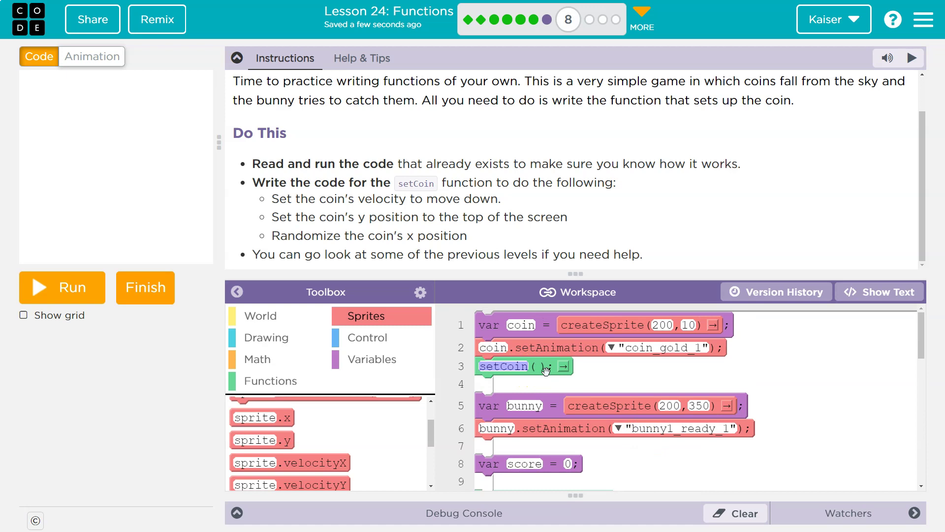
scroll(546, 362, down, 8)
scroll(547, 361, down, 4)
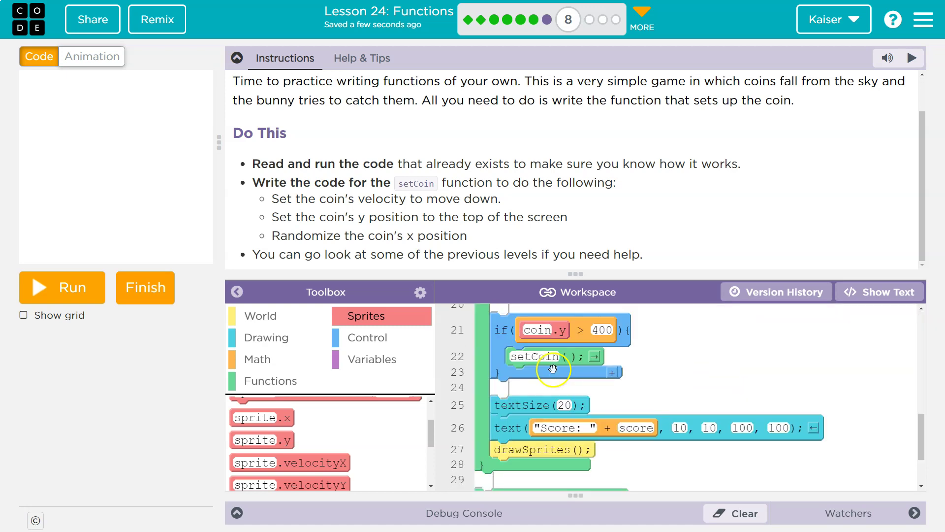
scroll(578, 355, down, 4)
scroll(579, 361, down, 2)
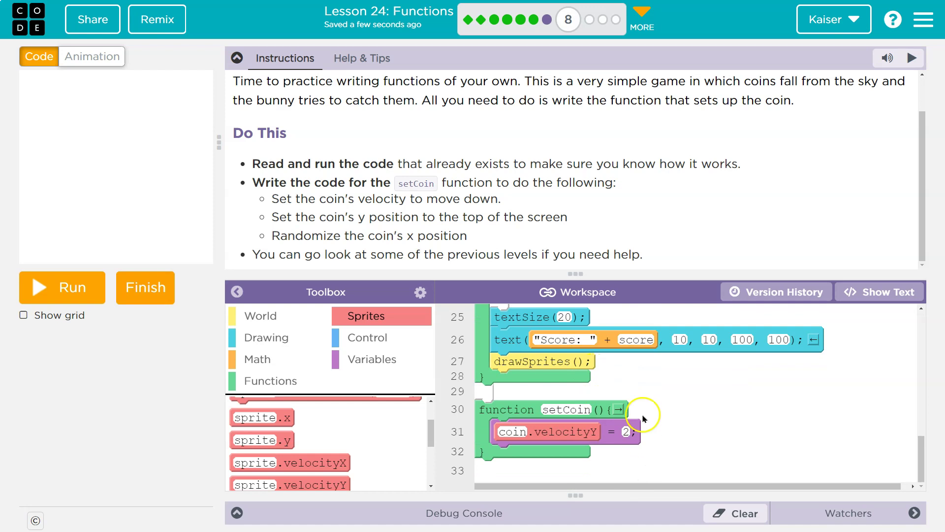
double_click(627, 432)
text(4)
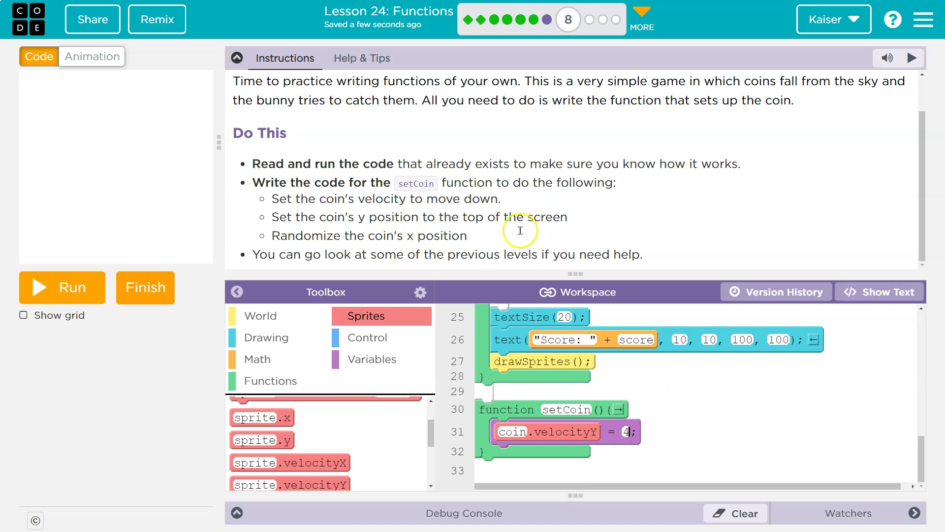
click(55, 291)
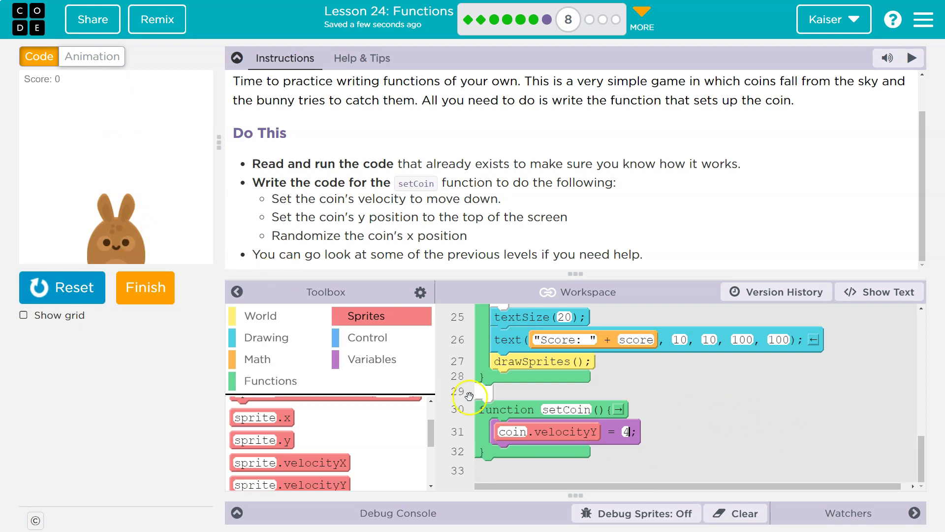
Stop the game, add coin.x = 200 and coin.y = 10 to setCoin, and rerun.
click(62, 287)
scroll(574, 397, up, 5)
scroll(575, 397, up, 5)
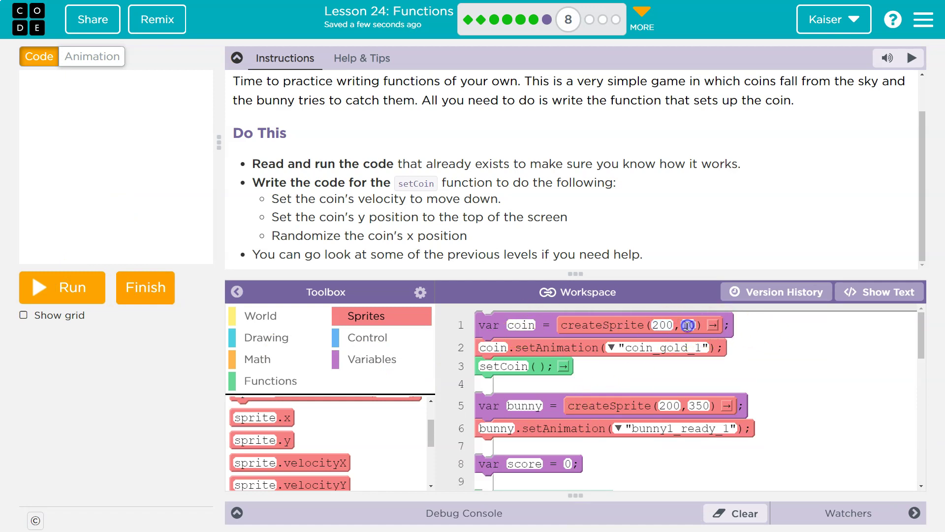
scroll(688, 325, down, 5)
scroll(642, 413, down, 5)
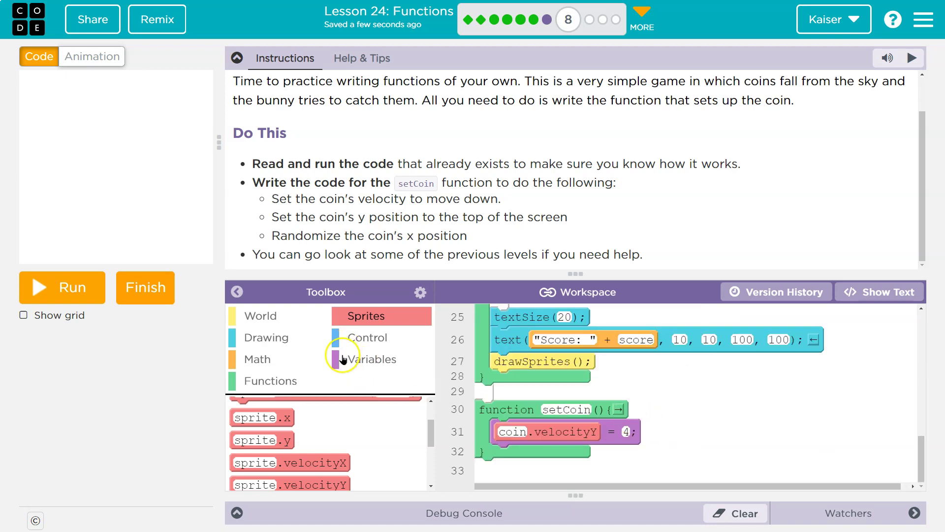
drag(262, 417, 547, 458)
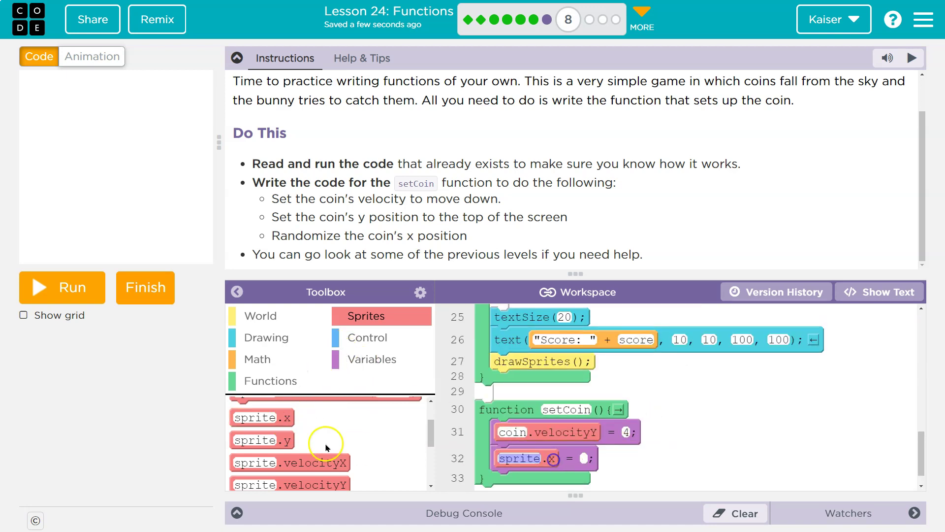
drag(262, 440, 584, 471)
double_click(517, 407)
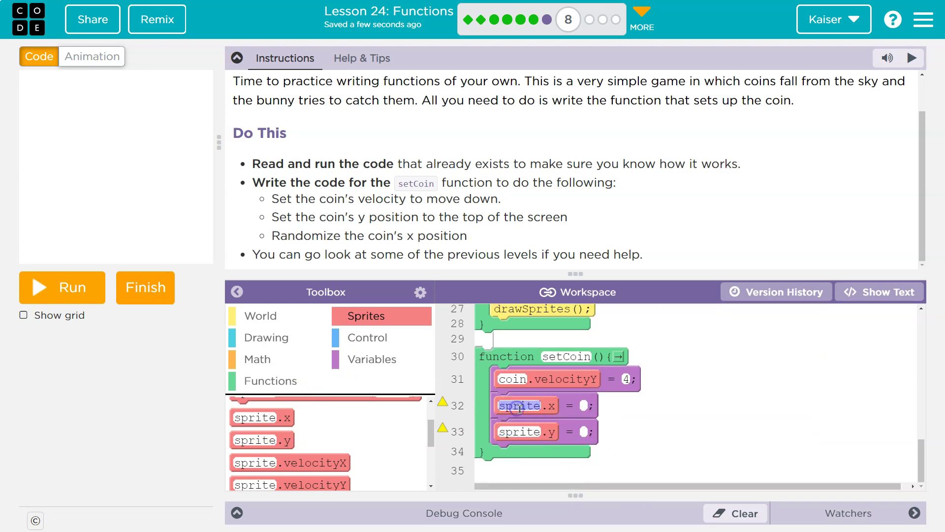
text(coin)
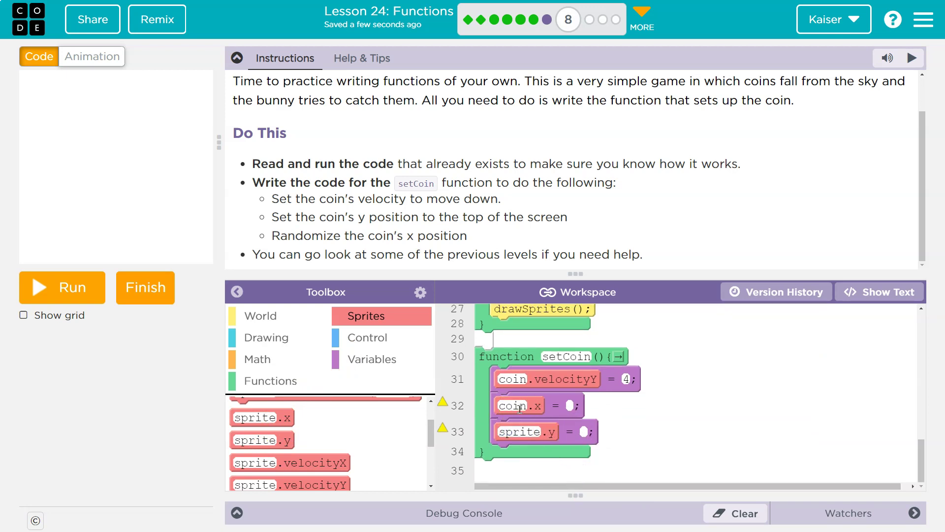
text(200)
double_click(522, 433)
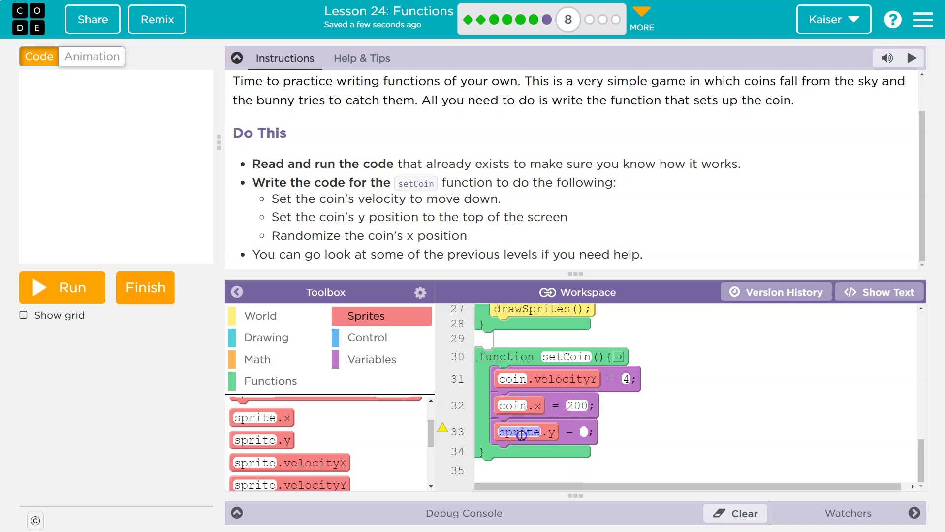
text(coin)
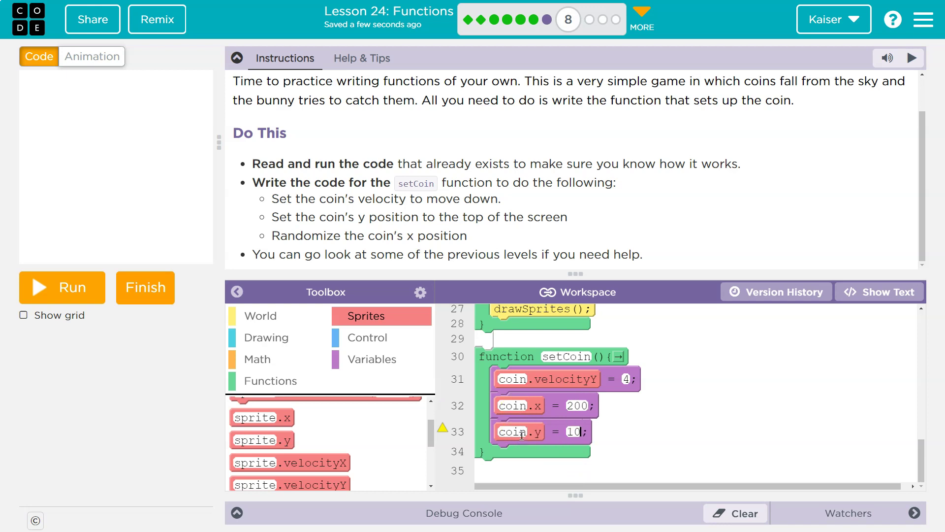
click(62, 287)
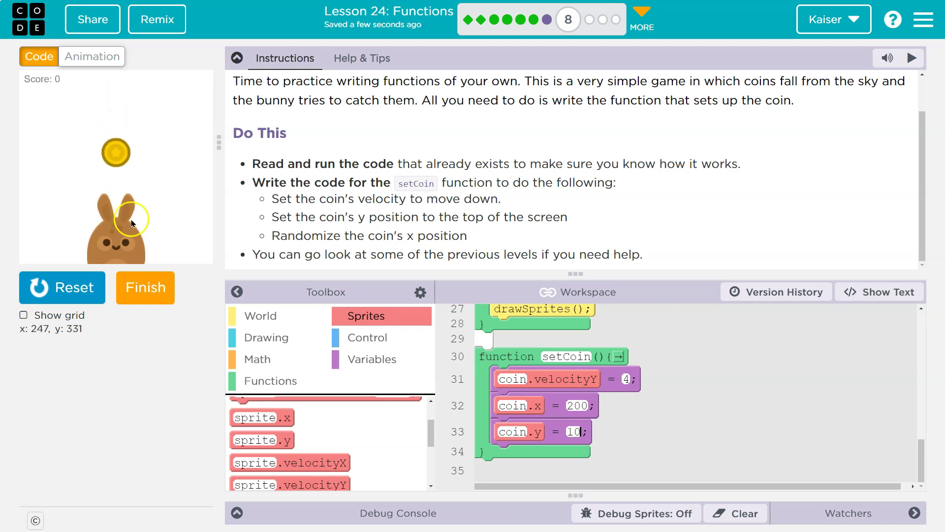
scroll(523, 387, up, 10)
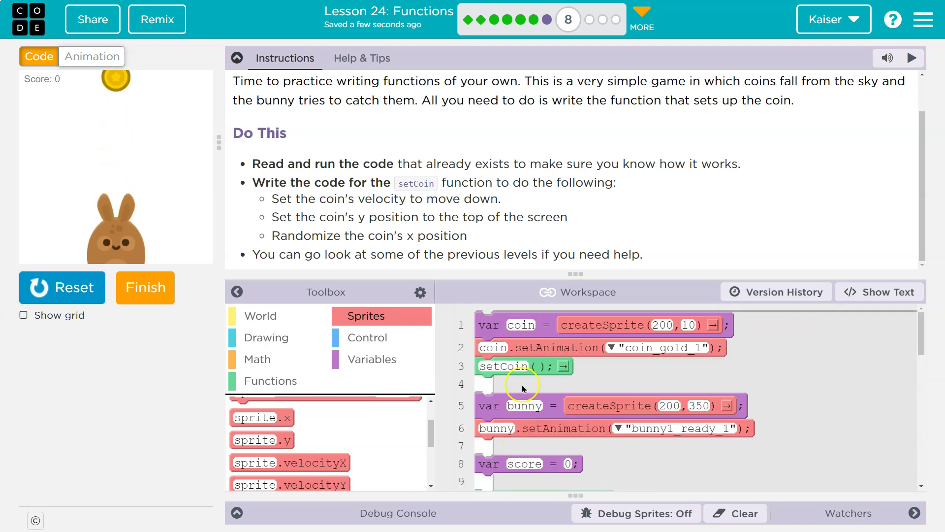
scroll(510, 365, down, 10)
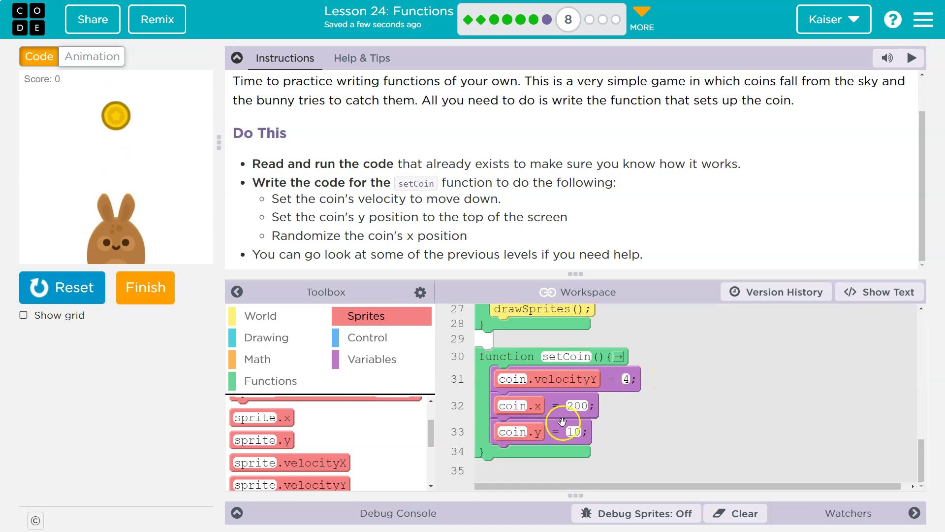
scroll(569, 427, up, 1)
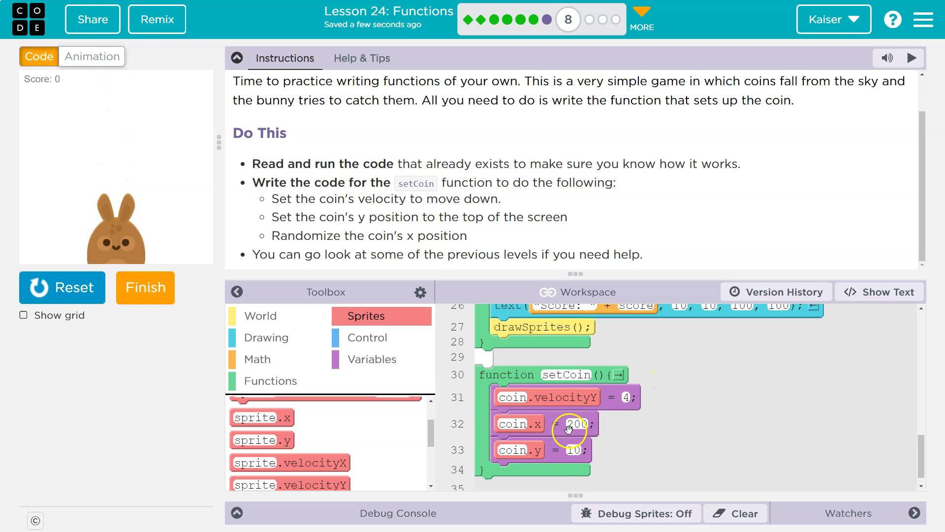
scroll(569, 427, up, 3)
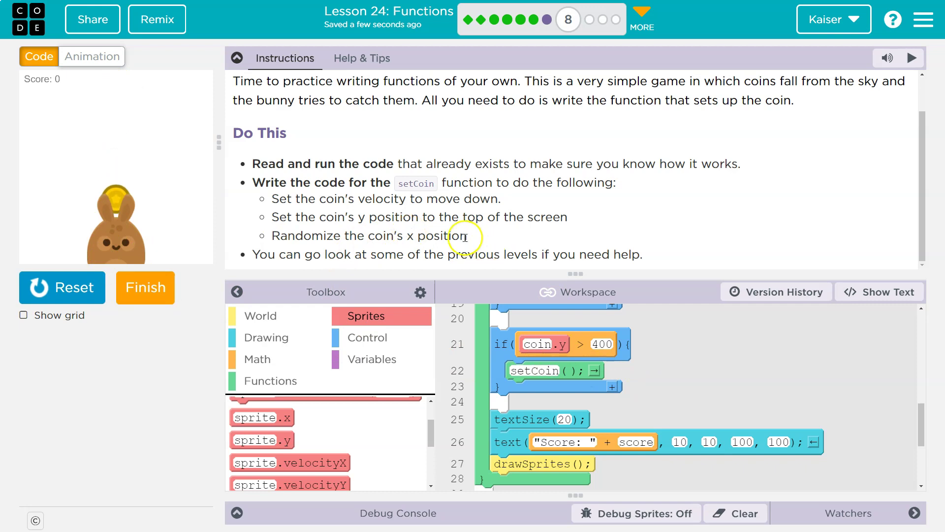
Stop the coin game's test run, leaving setCoin unchanged.
click(63, 287)
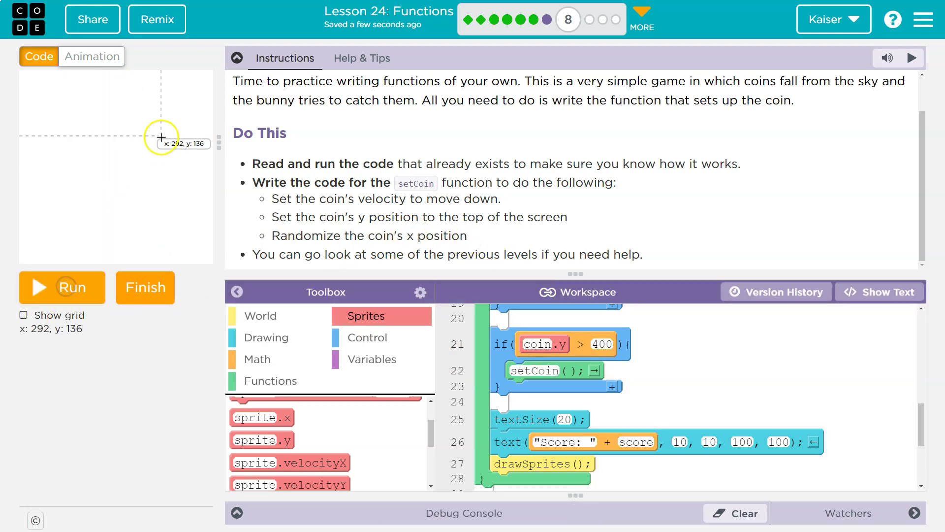
scroll(594, 329, down, 1)
scroll(591, 328, down, 3)
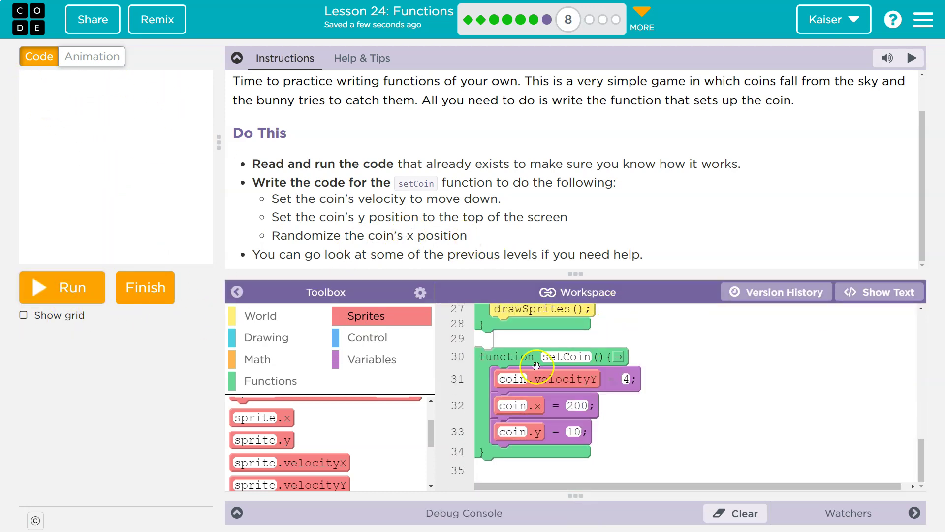
Replace coin.x's 200 with randomNumber(0, 400), then run and steer the bunny right.
click(577, 406)
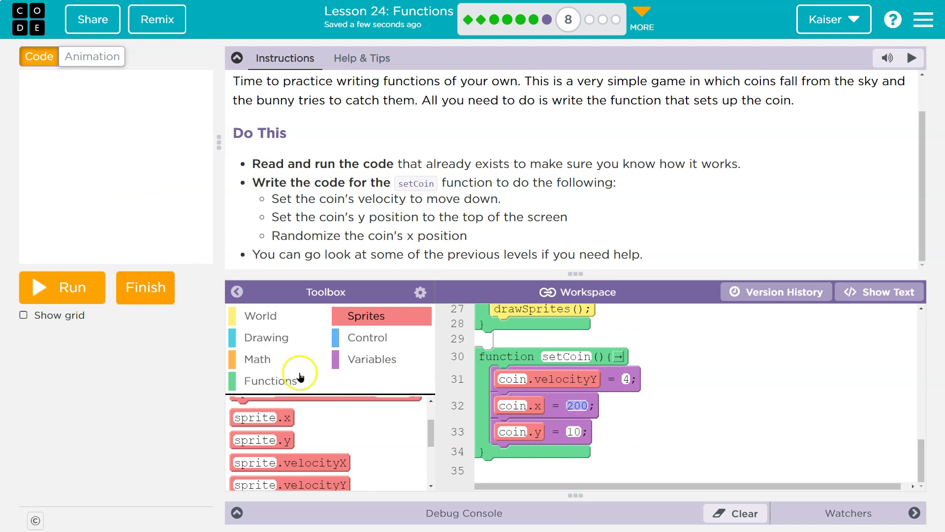
click(258, 359)
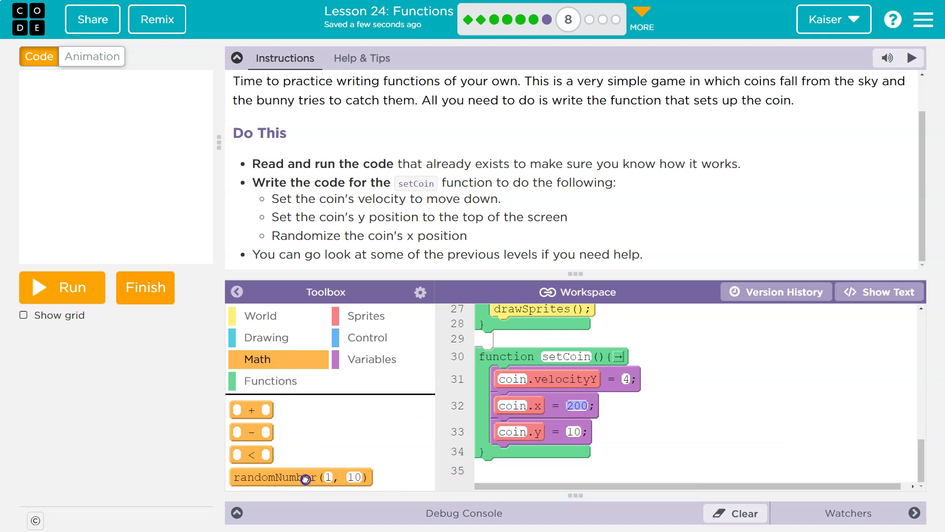
drag(305, 479, 580, 405)
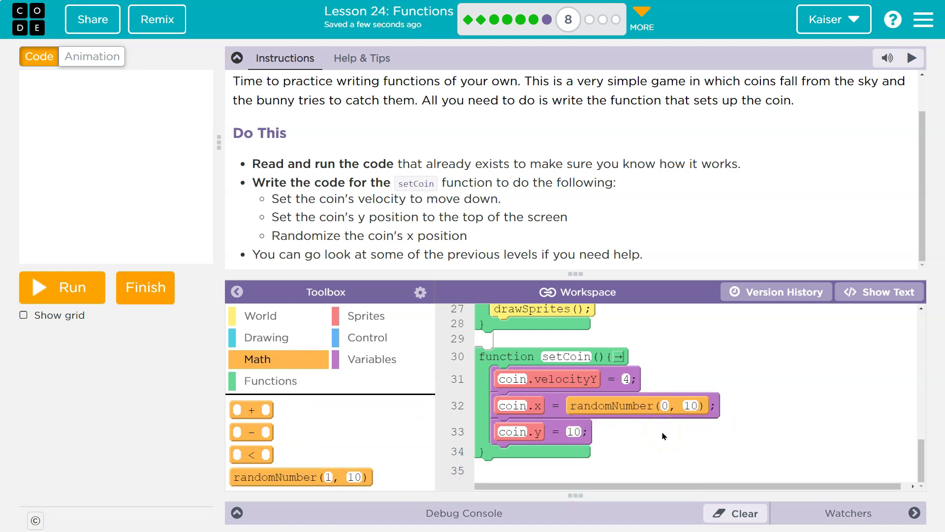
text(00)
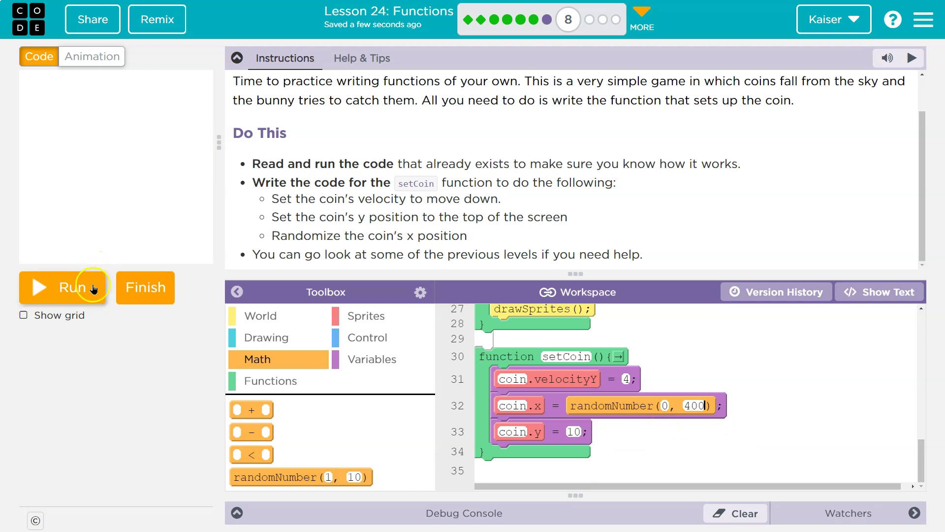
click(62, 288)
key(Right)
key(Right)
key(Right)
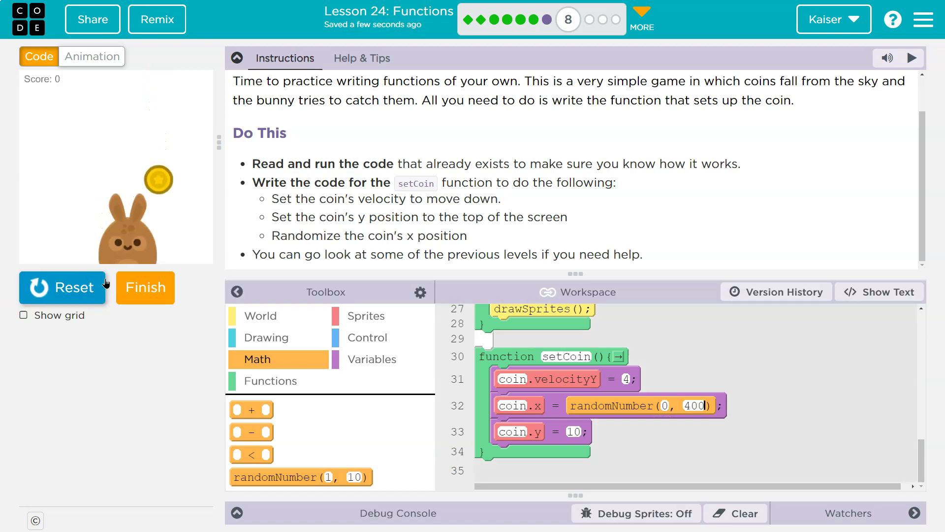
key(Right)
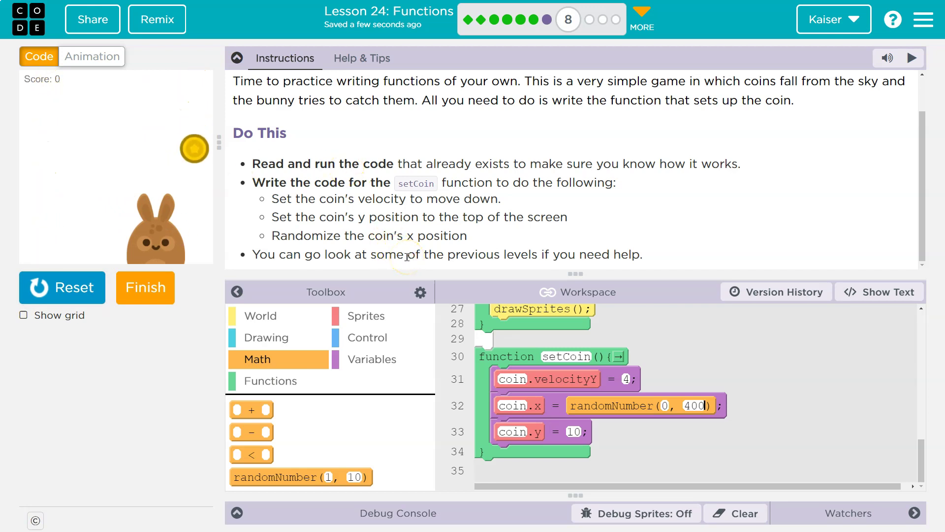
scroll(402, 235, up, 1)
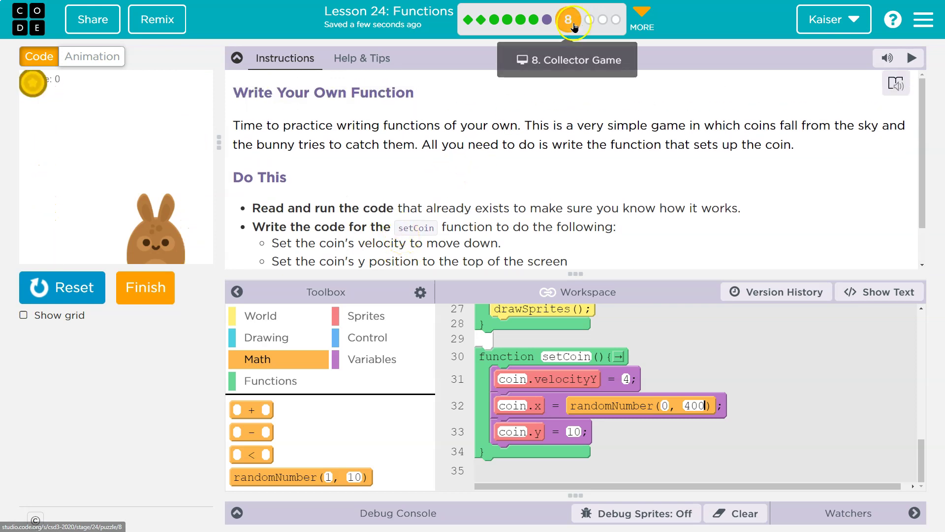
click(589, 19)
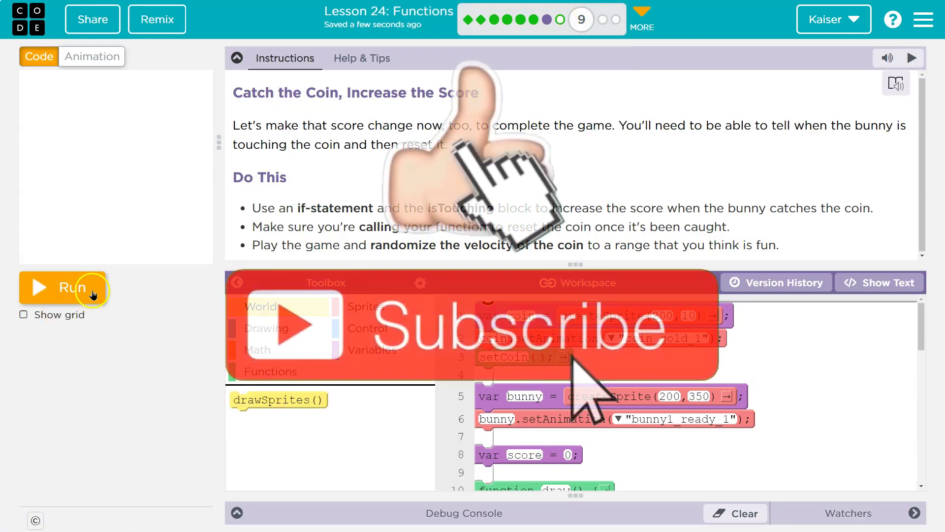
click(93, 293)
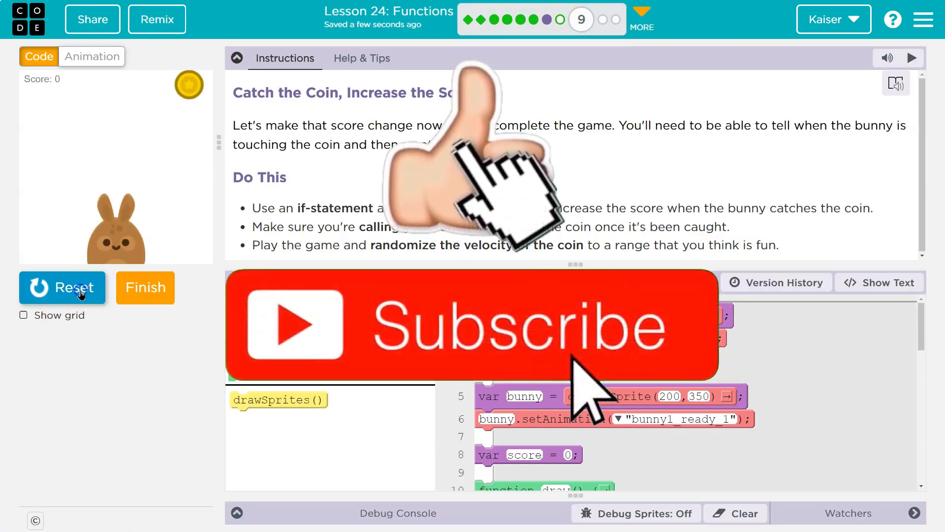
click(563, 20)
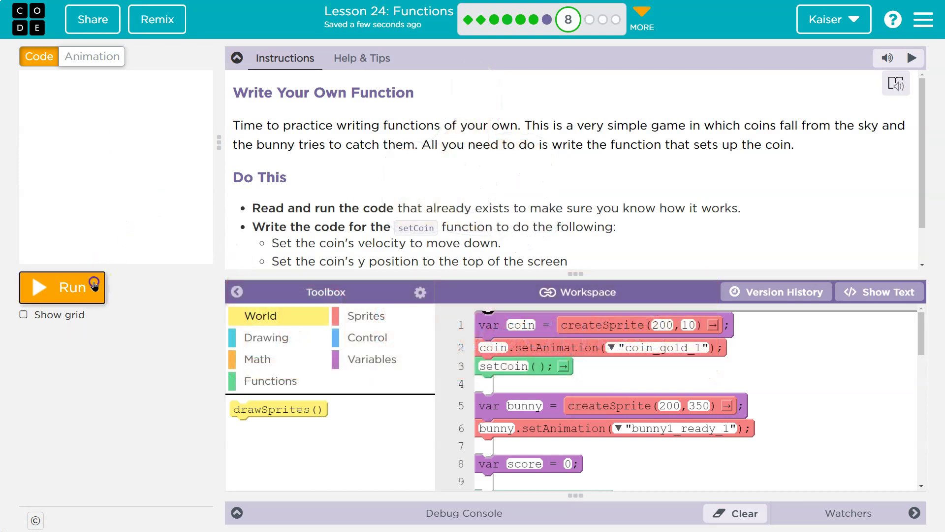
click(93, 285)
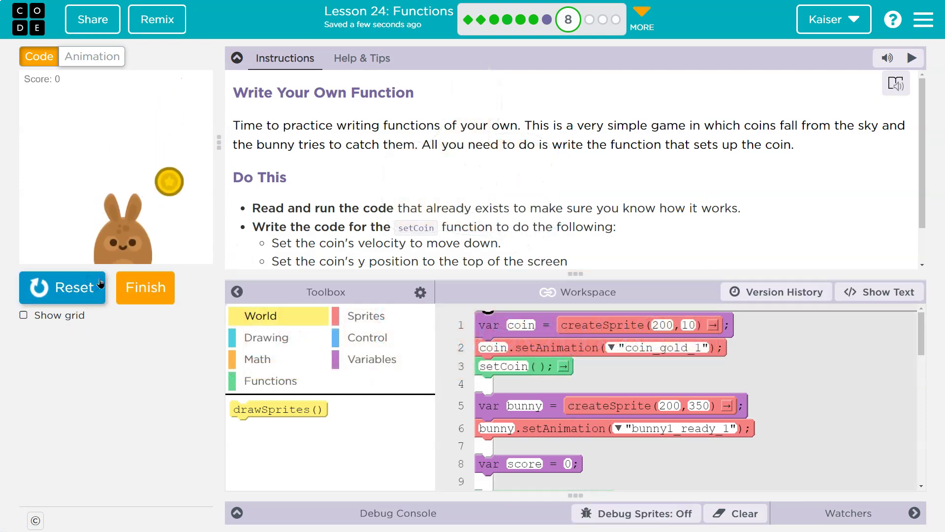